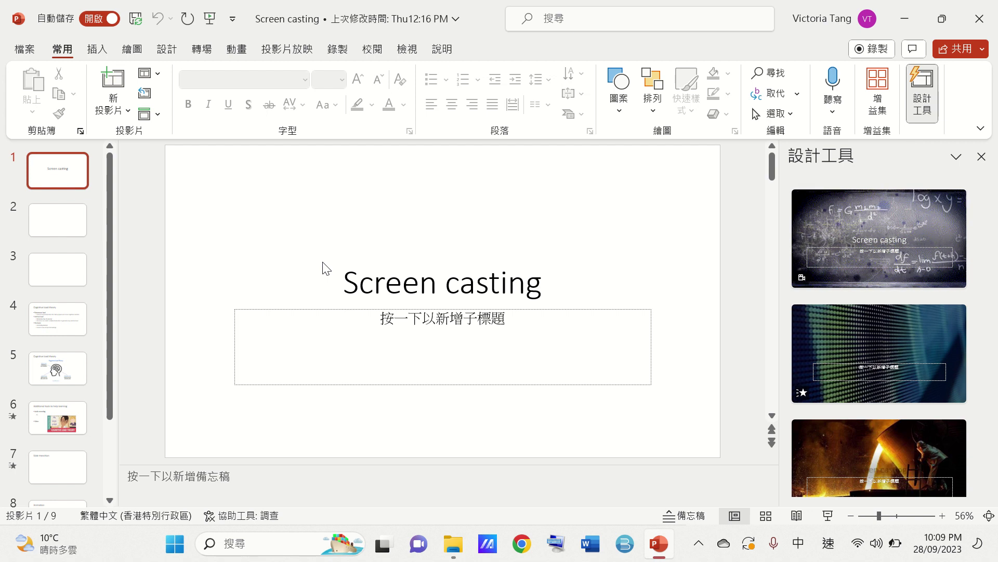
# - Bring PowerPoint into focus and click into the Screen casting title and subtitle placeholders
pyautogui.moveTo(439, 6)
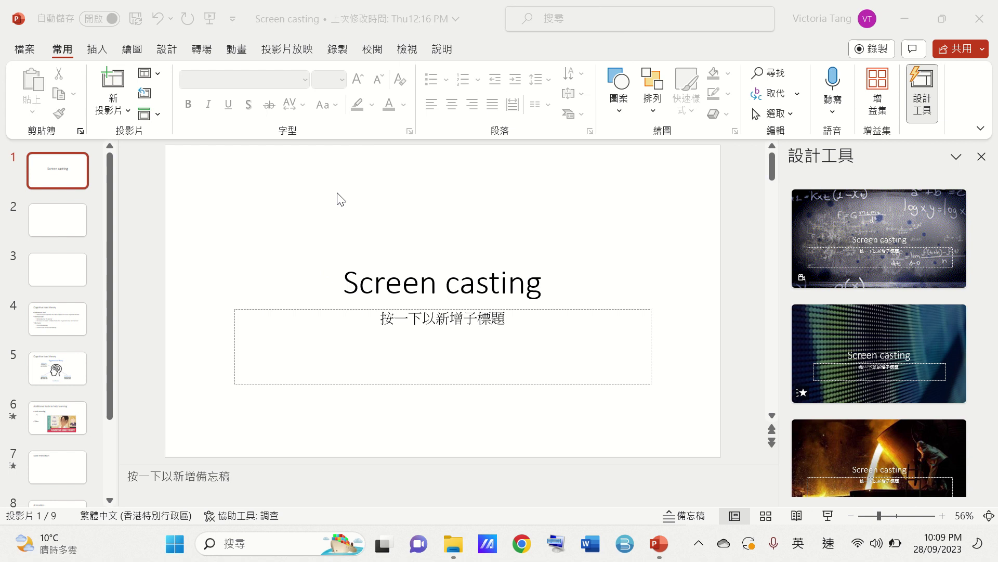
pyautogui.click(69, 52)
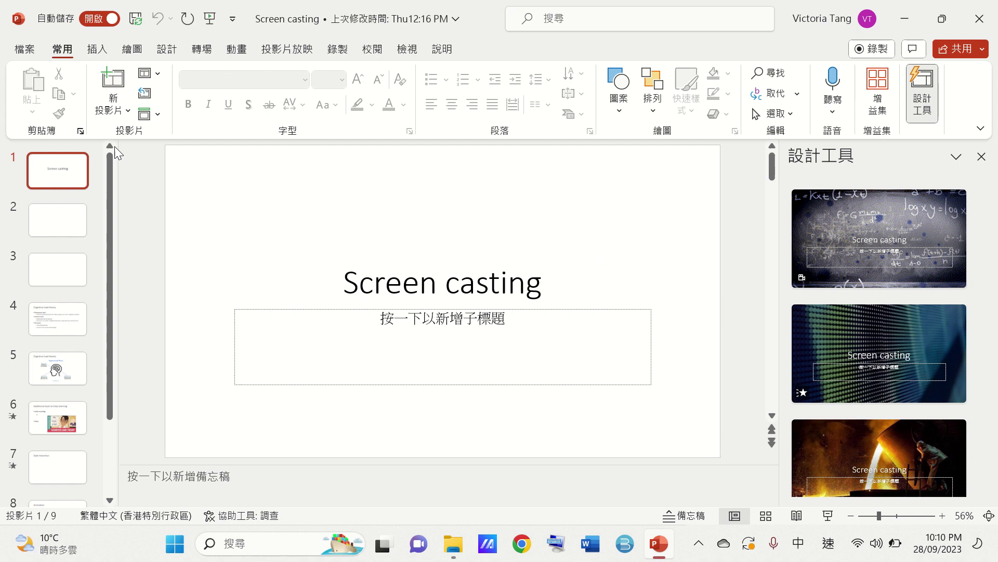
pyautogui.click(356, 271)
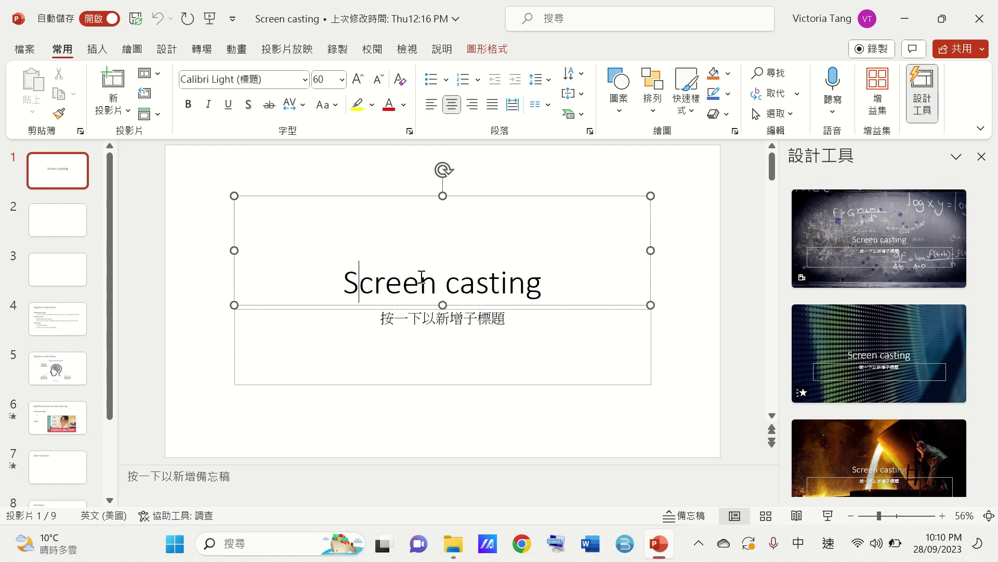
pyautogui.click(541, 311)
pyautogui.click(542, 280)
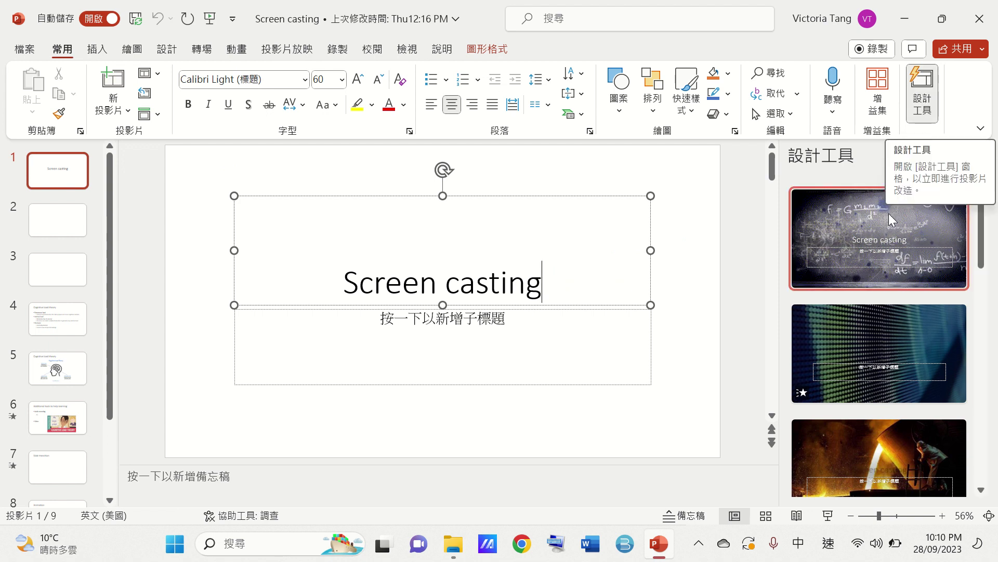
# - Insert a new Title and Content slide right after the title slide
pyautogui.scroll(-2, 894, 333)
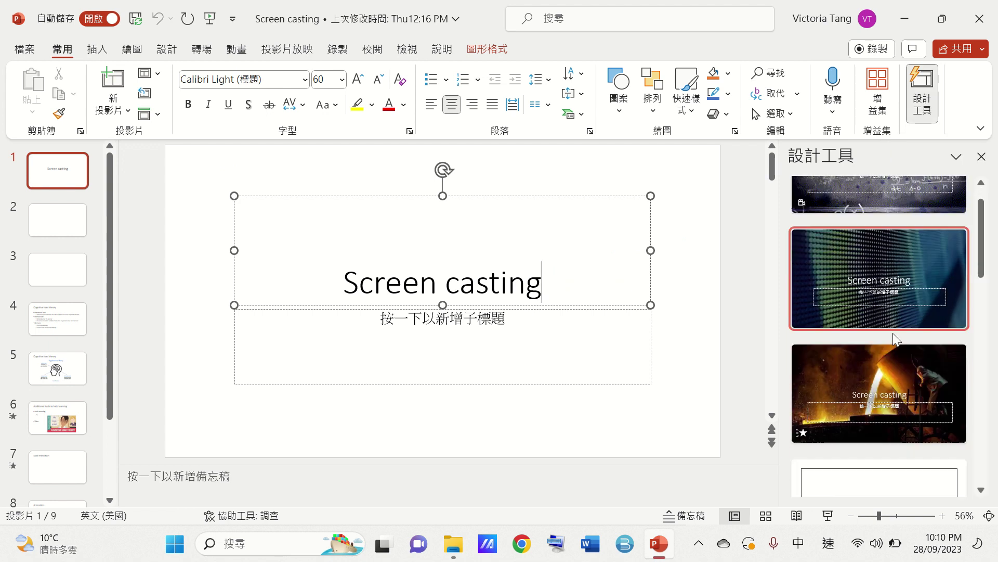
pyautogui.scroll(-2, 894, 333)
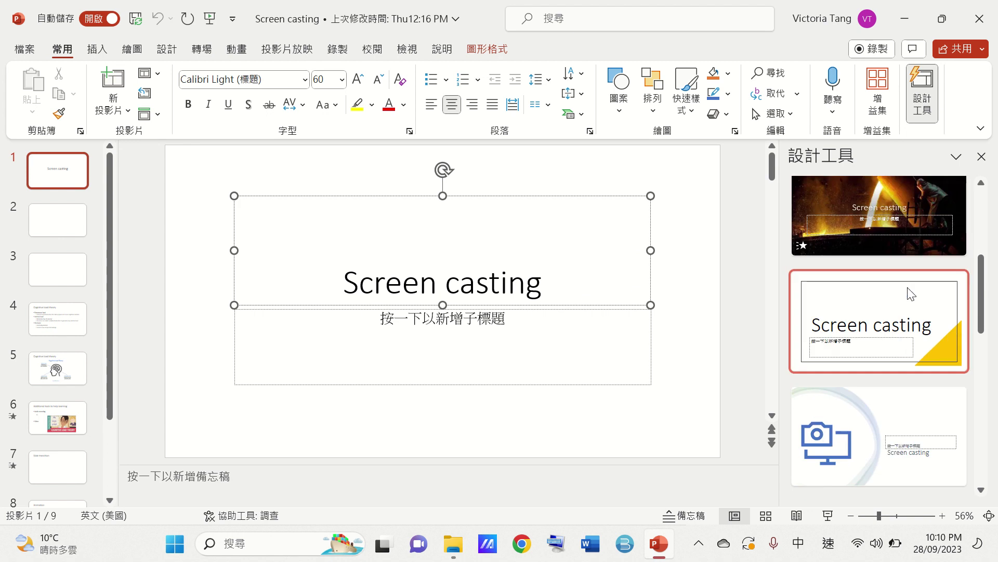
pyautogui.scroll(-6, 909, 304)
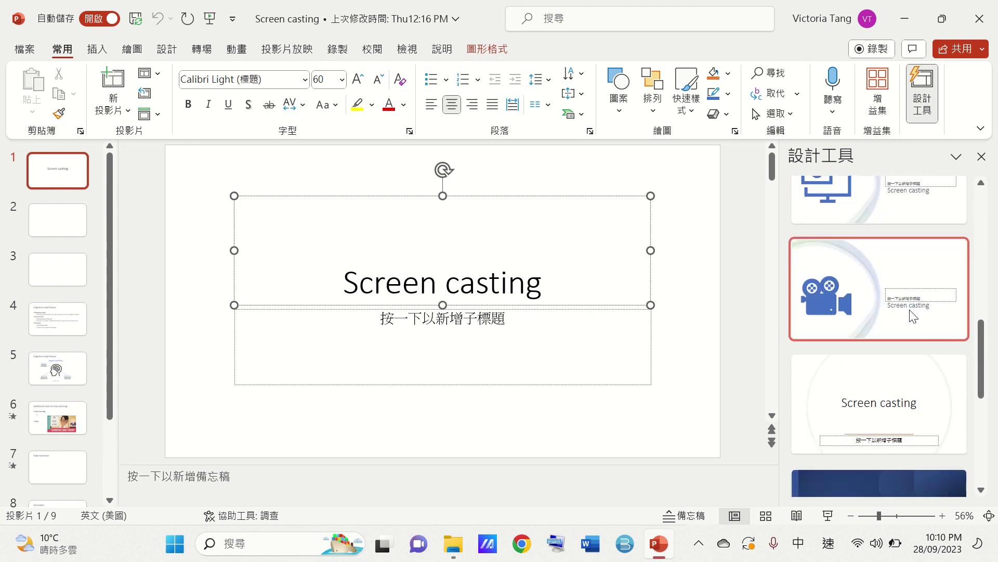
pyautogui.scroll(-2, 910, 312)
pyautogui.scroll(-4, 909, 312)
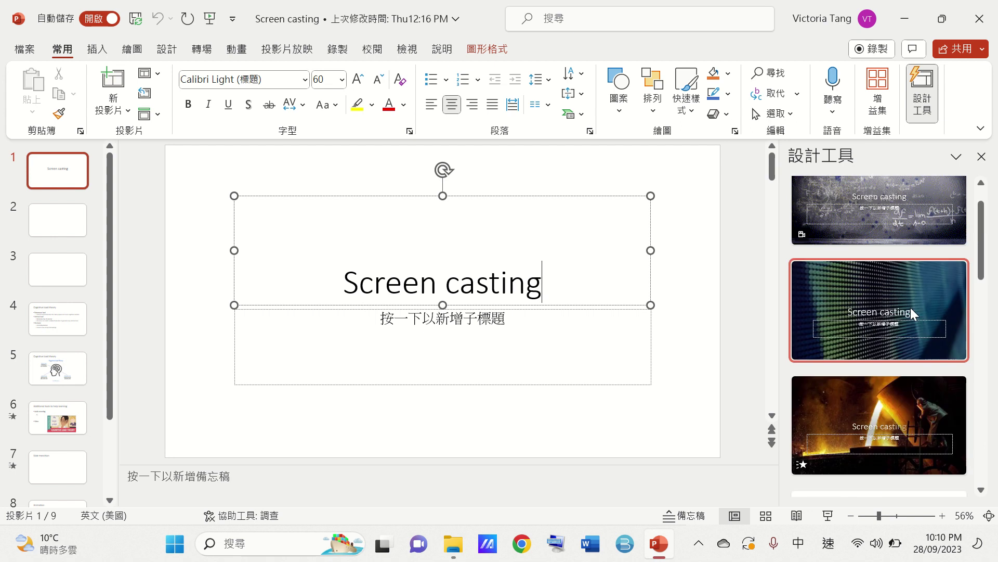
pyautogui.click(113, 83)
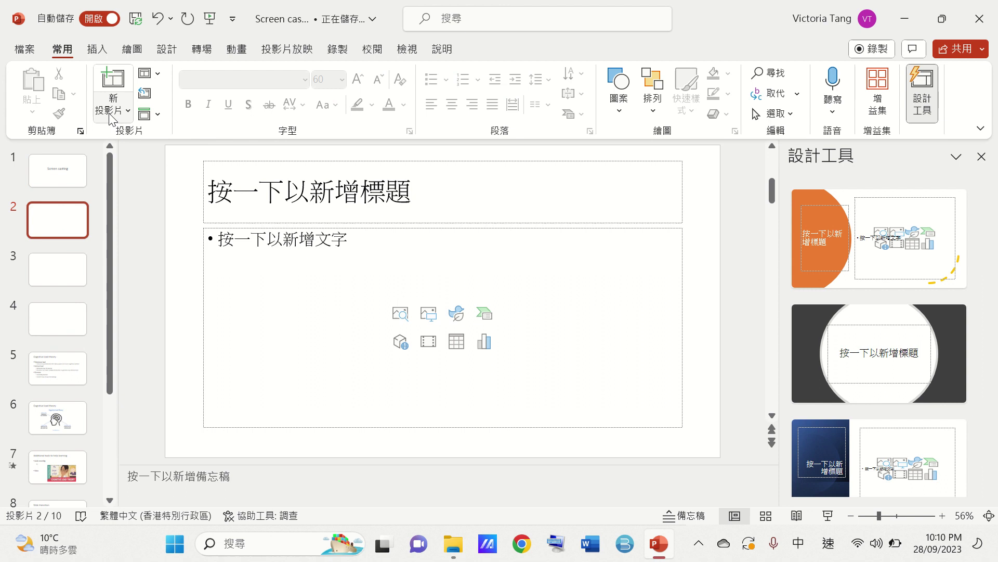
# - Browse the slide Layout and Section menus without changing anything
pyautogui.click(157, 74)
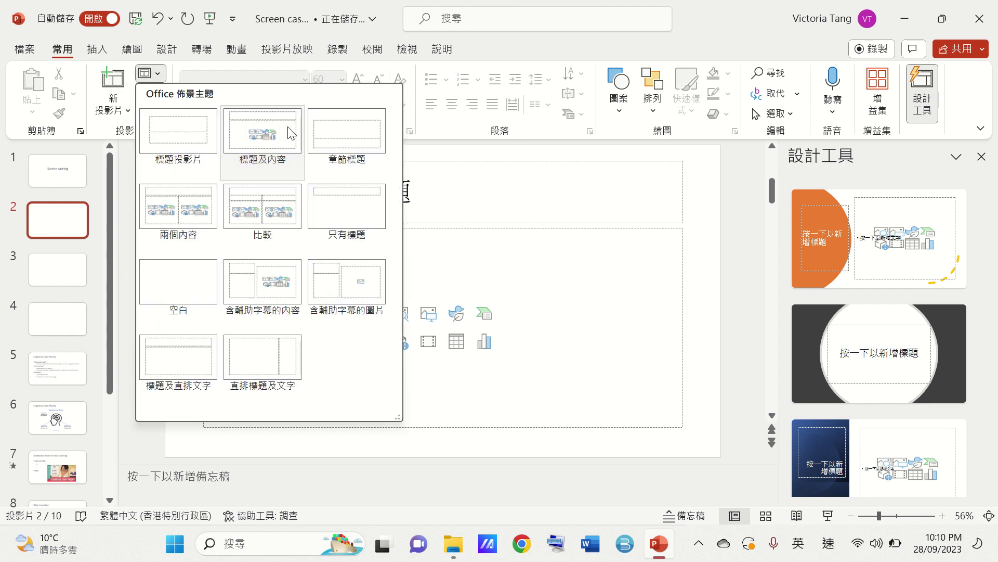
pyautogui.click(446, 240)
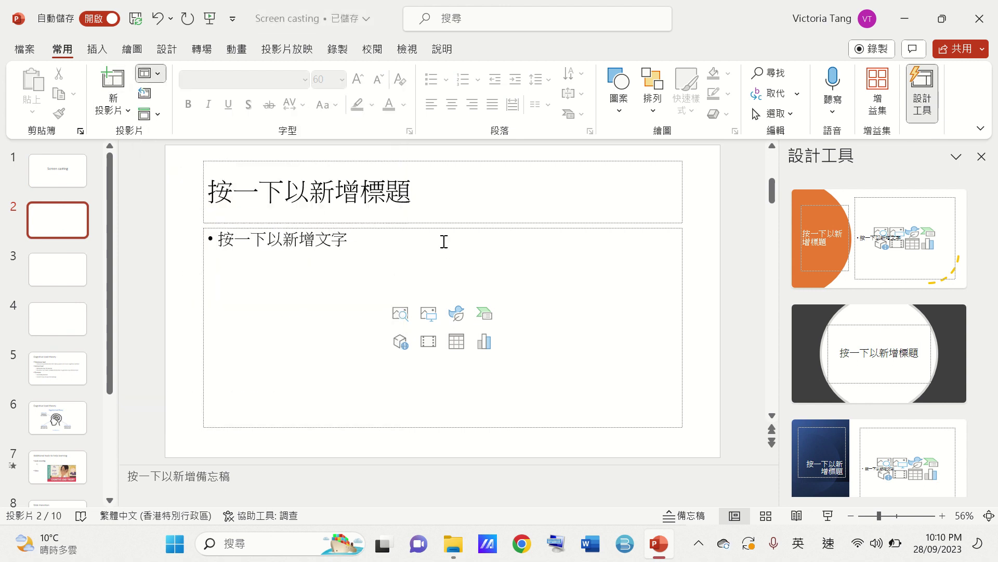
pyautogui.click(144, 115)
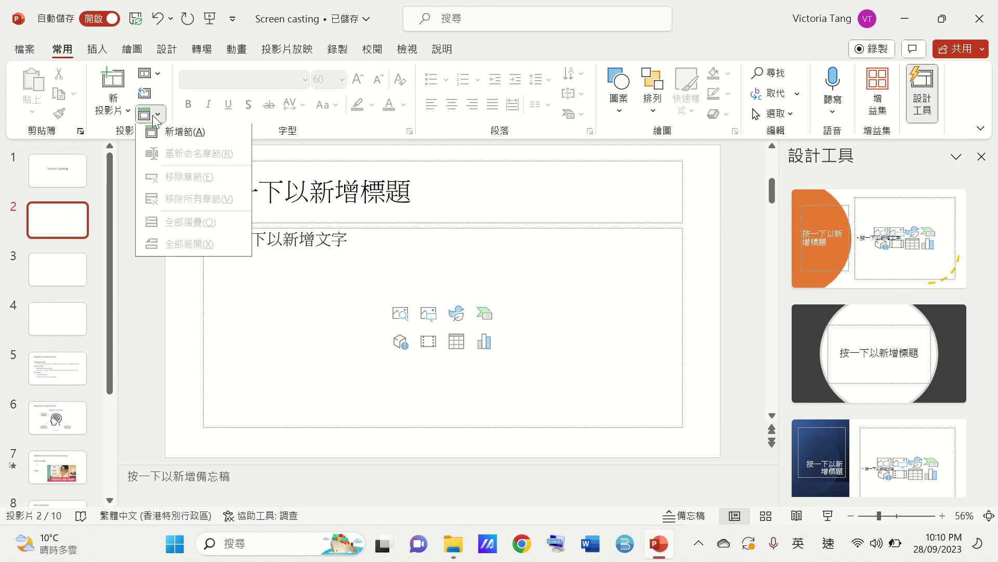
pyautogui.click(375, 199)
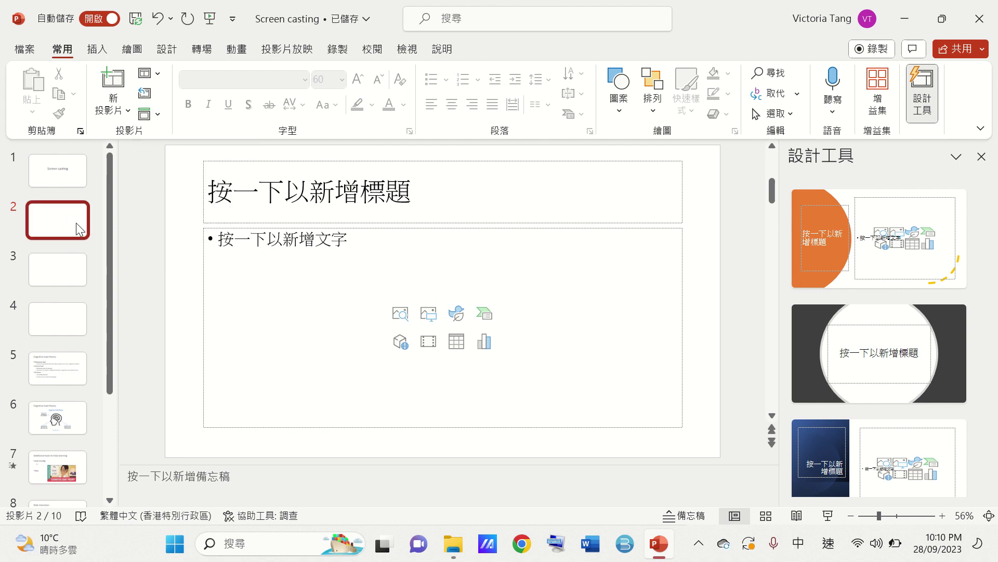
# - Click into the new slide's title and content placeholders, then pause the recording
pyautogui.click(307, 205)
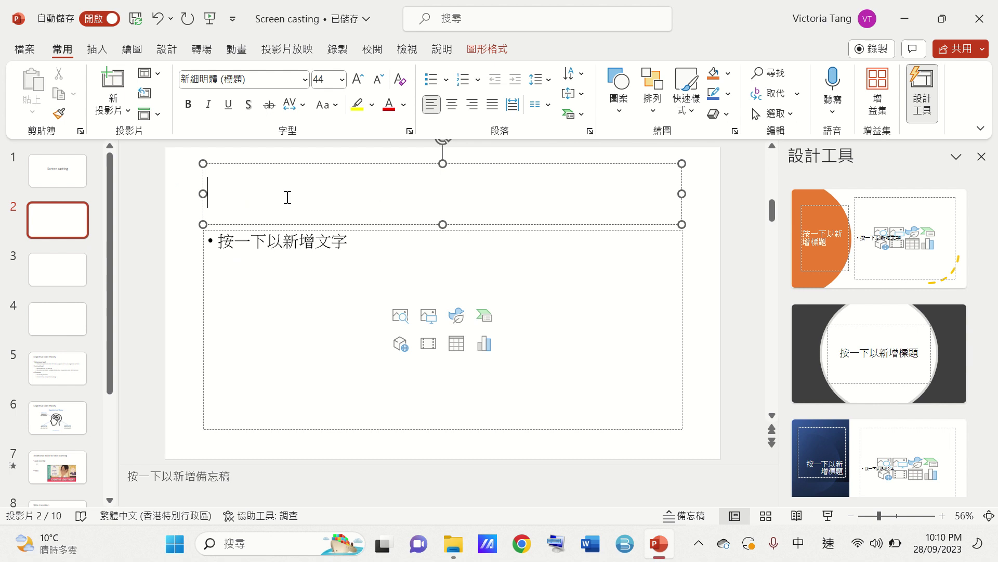
pyautogui.click(280, 243)
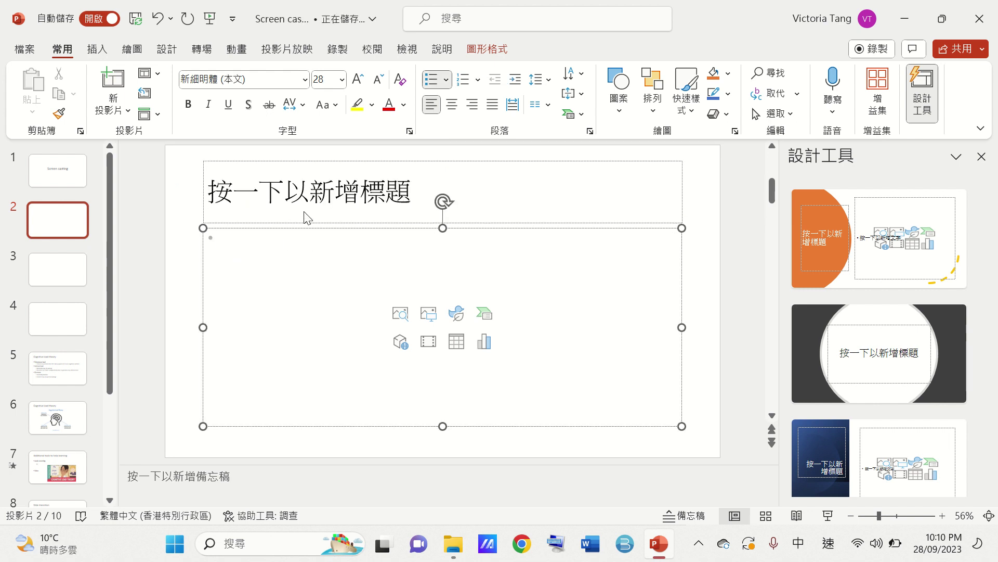
pyautogui.click(318, 204)
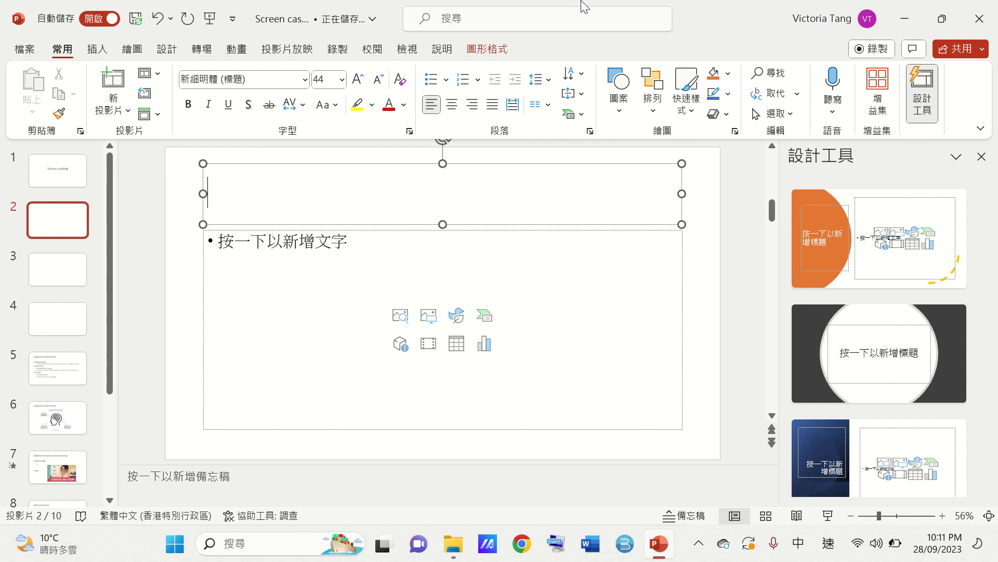
pyautogui.click(396, 13)
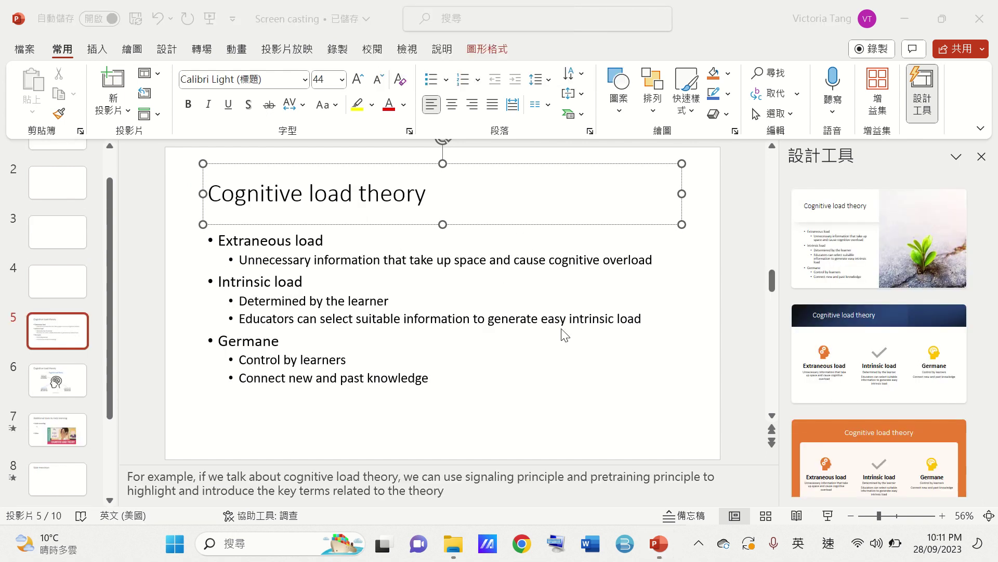
# - Click into the Cognitive load theory bullets and try selecting the words 'Extraneous load'
pyautogui.click(393, 195)
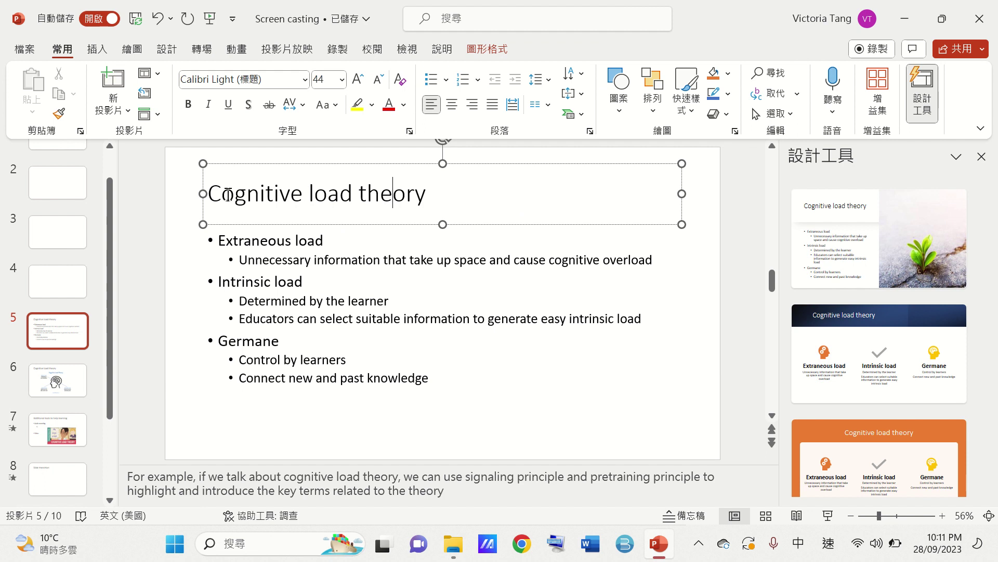
pyautogui.click(433, 194)
pyautogui.click(469, 235)
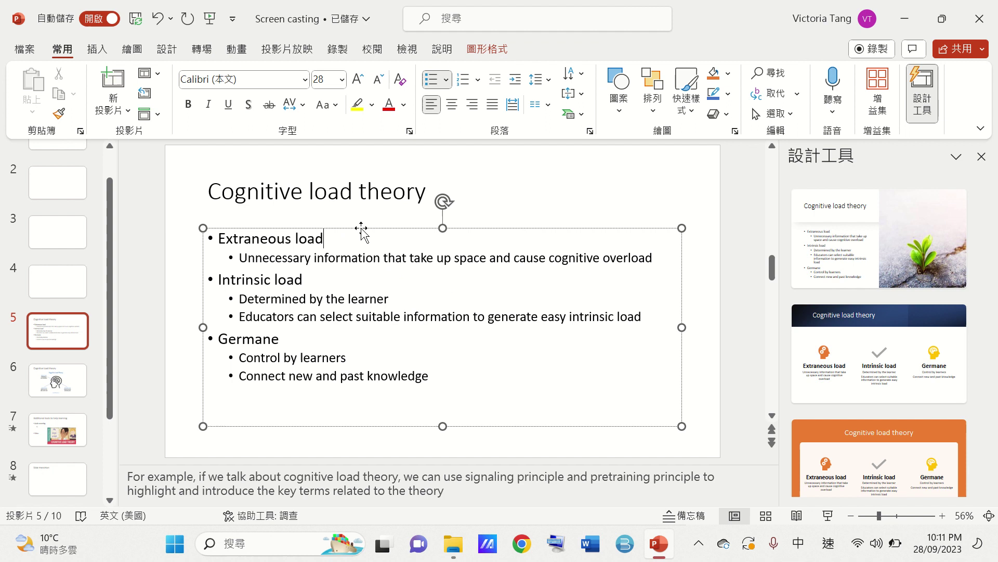
pyautogui.click(222, 240)
pyautogui.click(359, 243)
pyautogui.moveTo(330, 240); pyautogui.dragTo(217, 240)
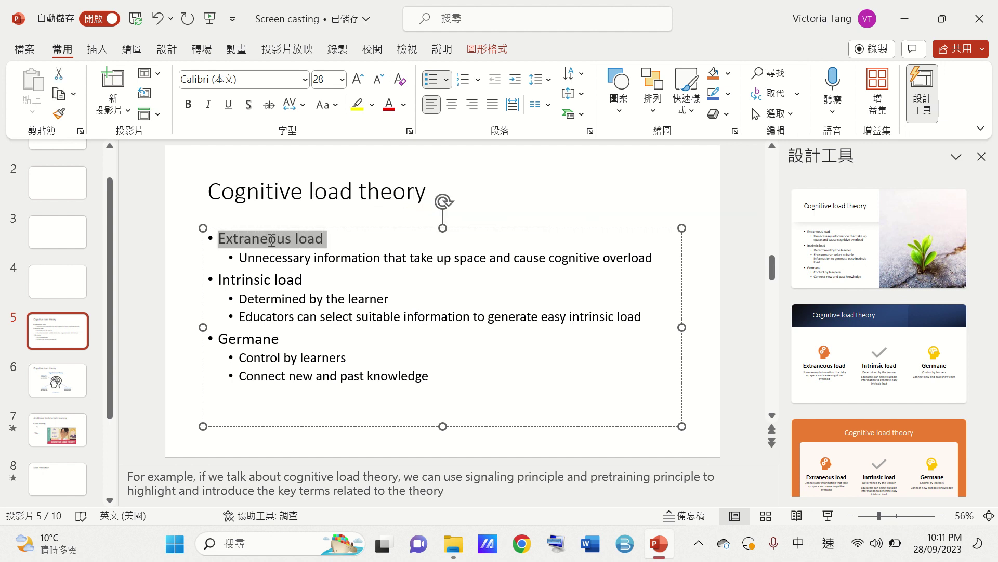
pyautogui.click(285, 238)
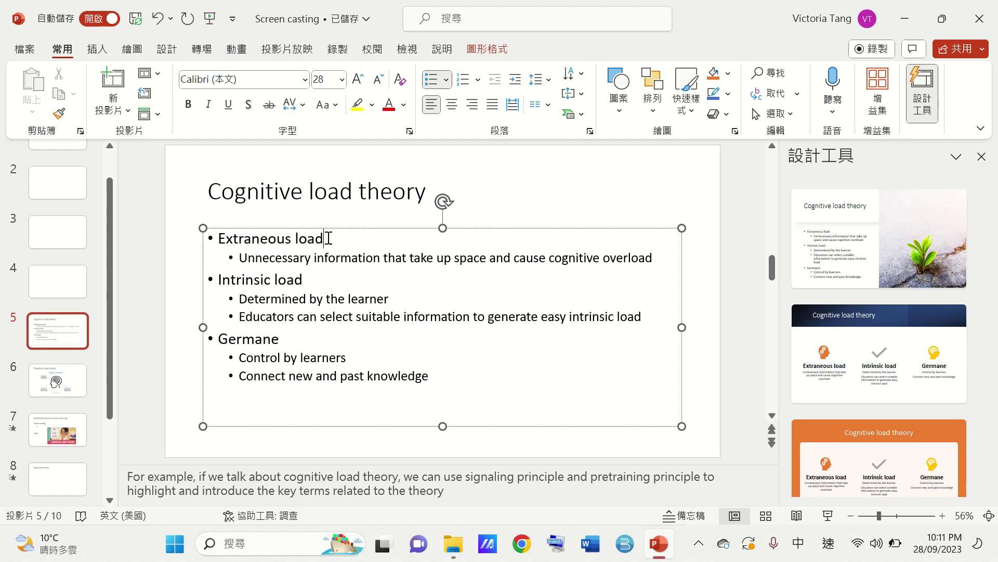
pyautogui.moveTo(328, 238); pyautogui.dragTo(217, 239)
pyautogui.click(280, 278)
# - Highlight 'Extraneous load' in yellow and pick blue from the font colours
pyautogui.moveTo(324, 239); pyautogui.dragTo(217, 239)
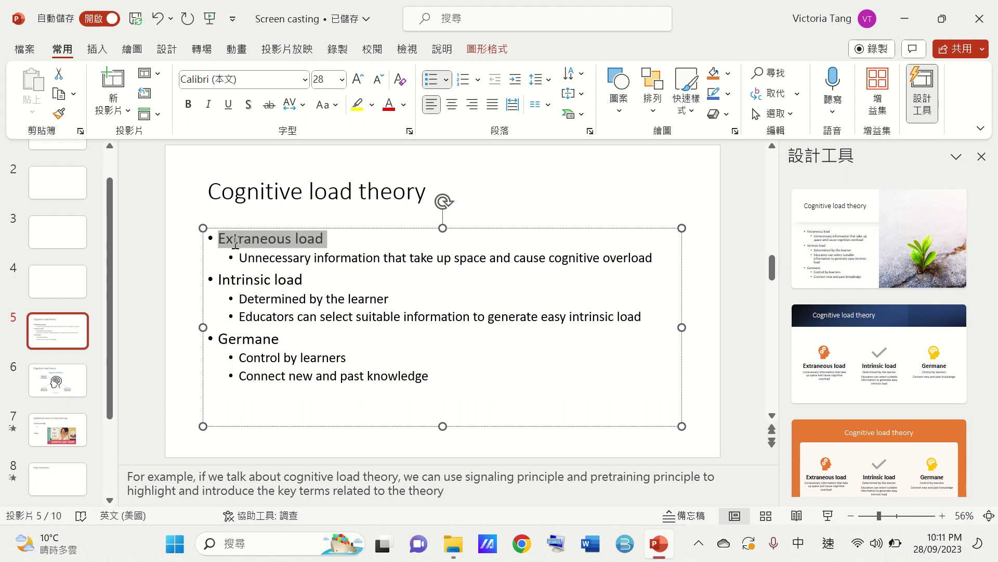
pyautogui.click(358, 105)
pyautogui.click(404, 105)
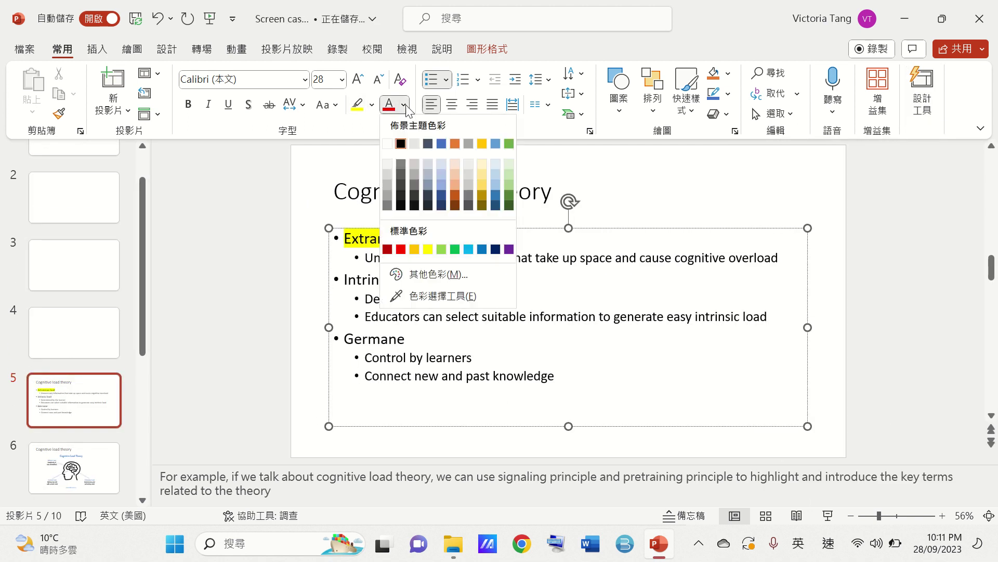
pyautogui.click(441, 145)
pyautogui.click(409, 257)
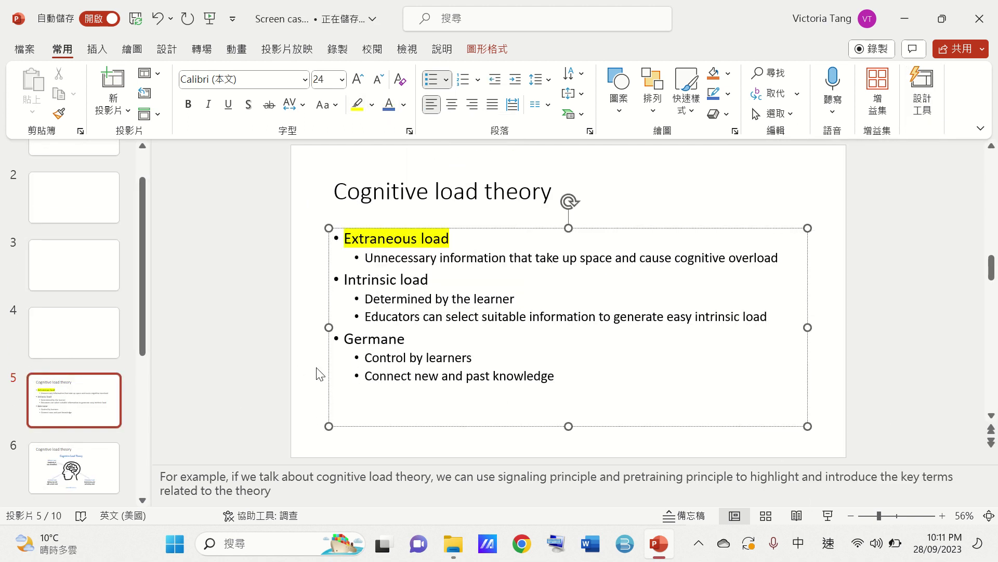
pyautogui.click(413, 279)
pyautogui.click(291, 486)
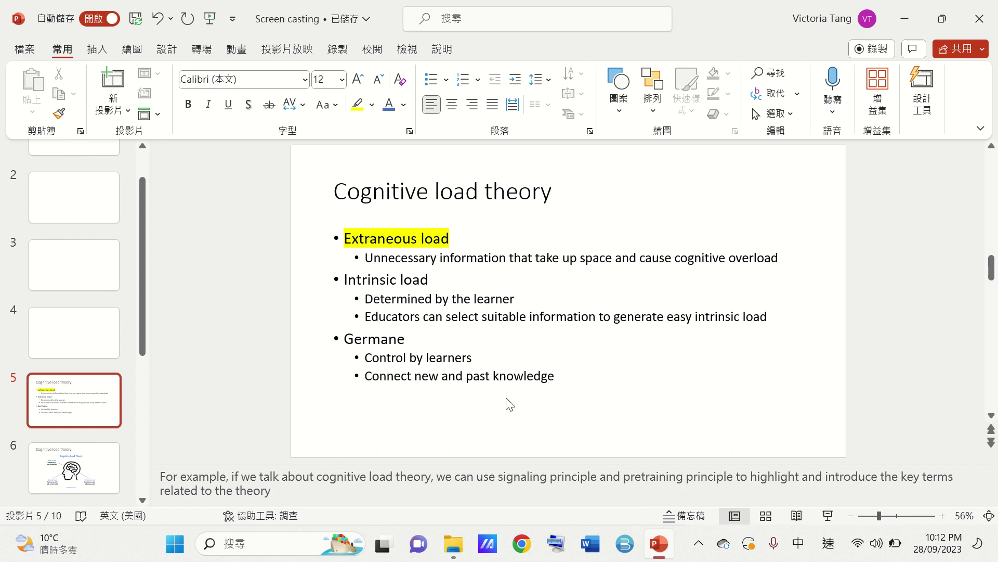
pyautogui.moveTo(640, 5)
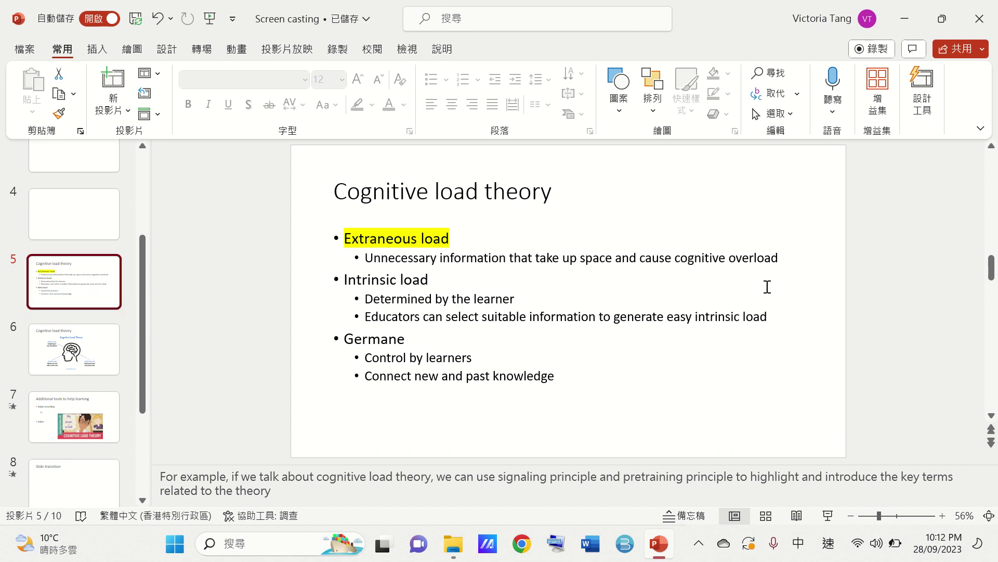
# - Scroll from slide 5 past the brain diagram to slide 7, Additional tools to help learning
pyautogui.click(614, 392)
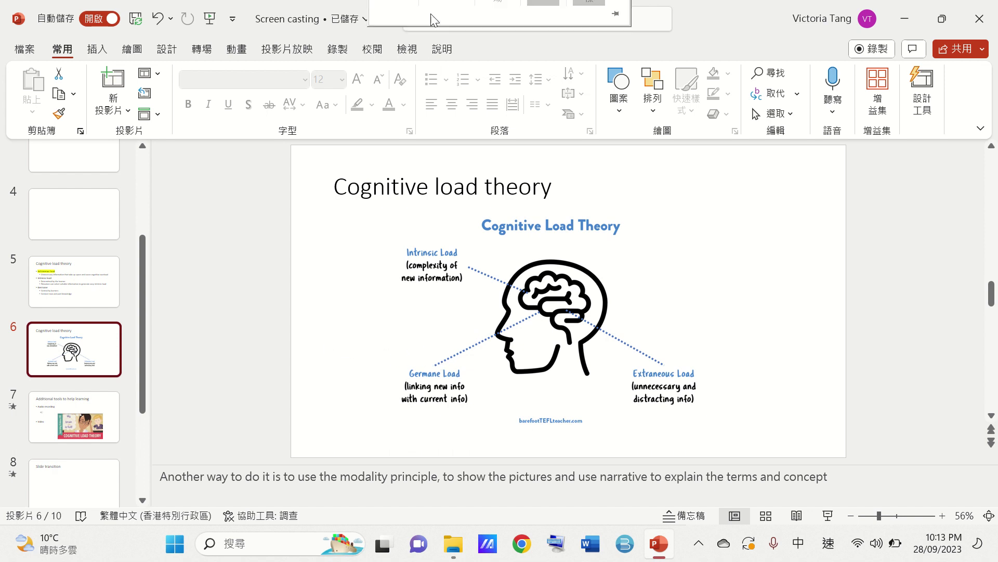
pyautogui.scroll(-1, 150, 401)
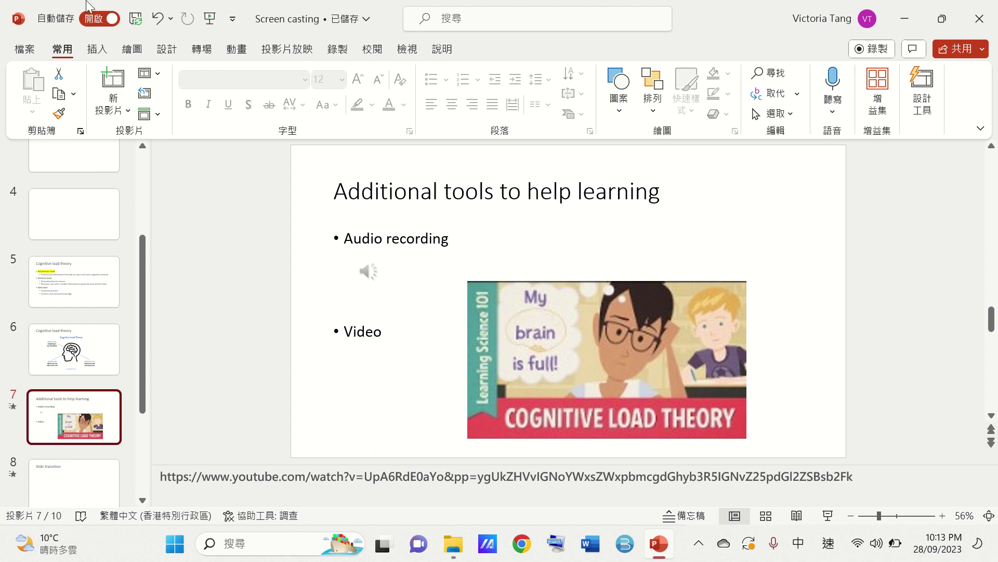
# - Look over the Insert > Video choices, then select the cognitive load theory picture
pyautogui.click(91, 53)
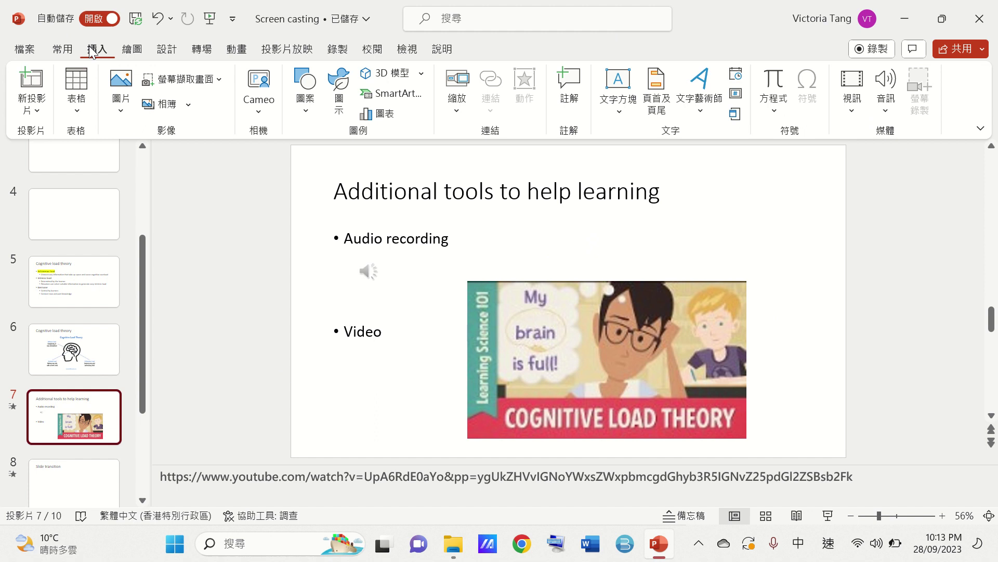
pyautogui.click(854, 111)
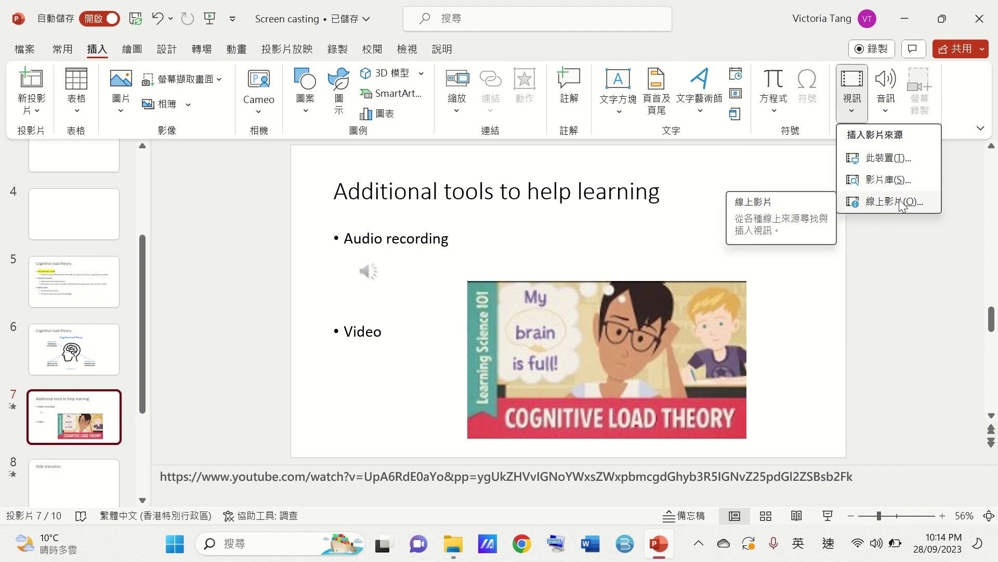
pyautogui.click(681, 373)
pyautogui.click(677, 375)
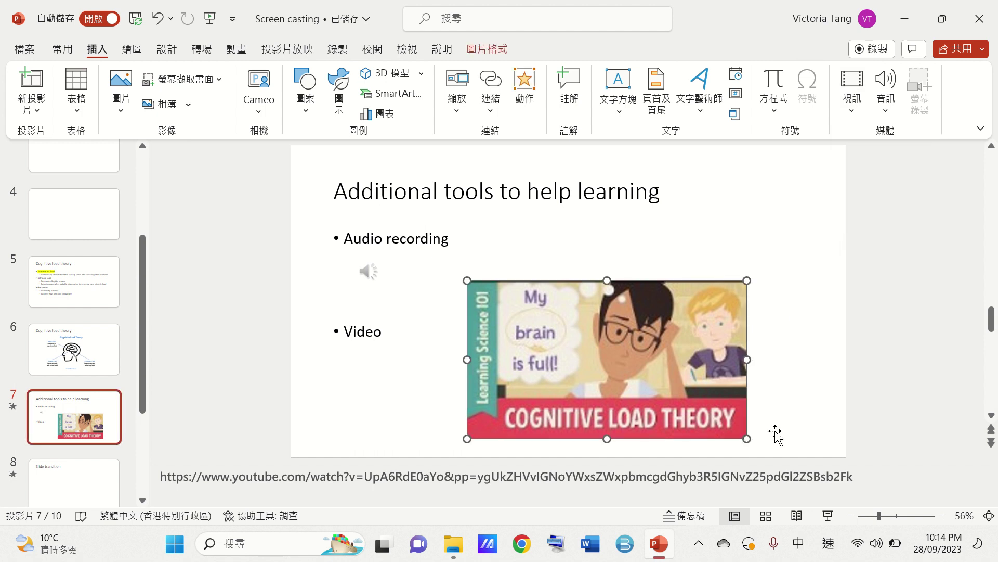
# - Select the YouTube link in slide 7's notes and choose Video > Online Video
pyautogui.moveTo(877, 476); pyautogui.dragTo(166, 471)
pyautogui.hotkey('ctrl', 'c')
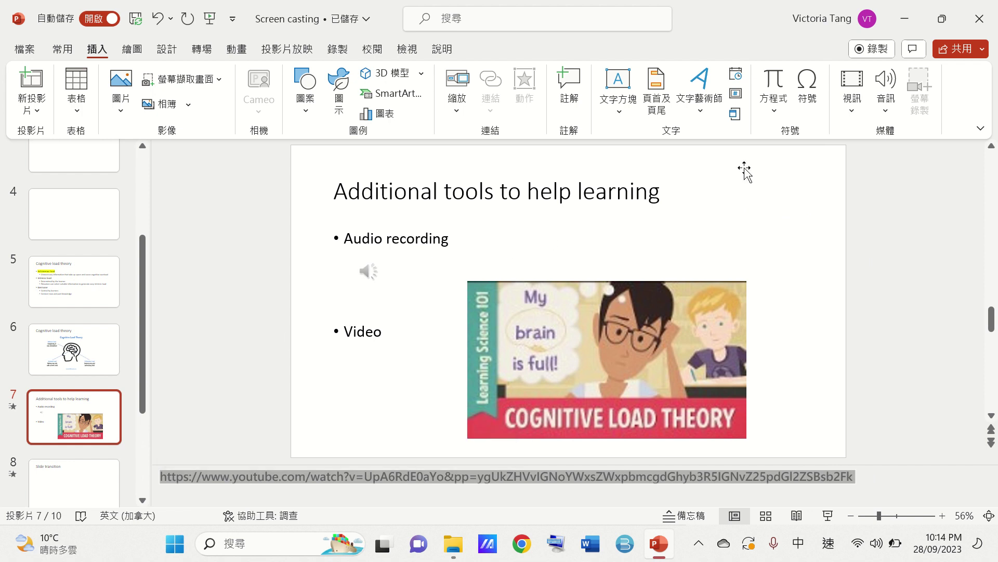
pyautogui.click(876, 87)
pyautogui.click(854, 98)
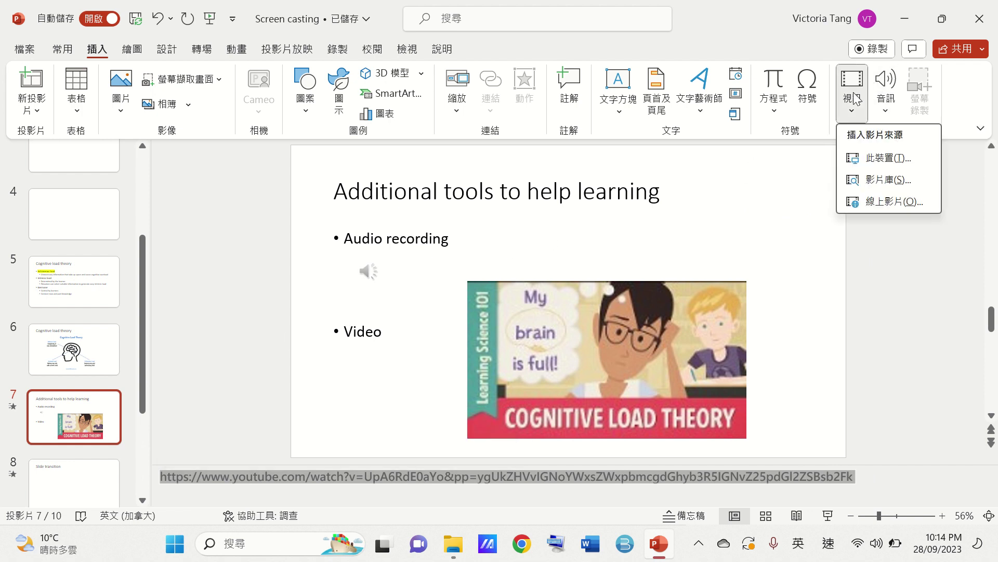
pyautogui.click(884, 203)
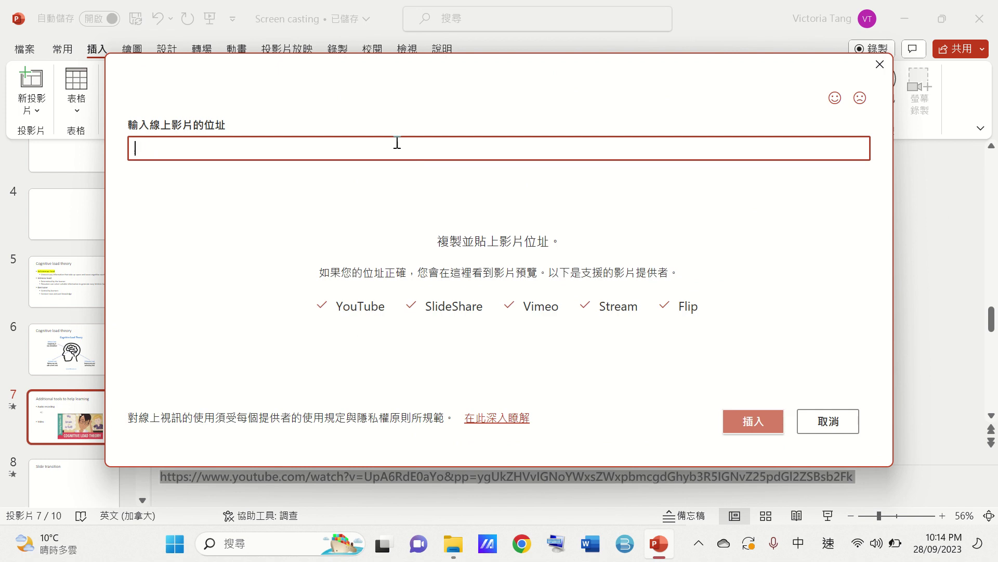
# - Paste the YouTube link and insert the Cognitive Load Theory video onto slide 7
pyautogui.hotkey('ctrl', 'v')
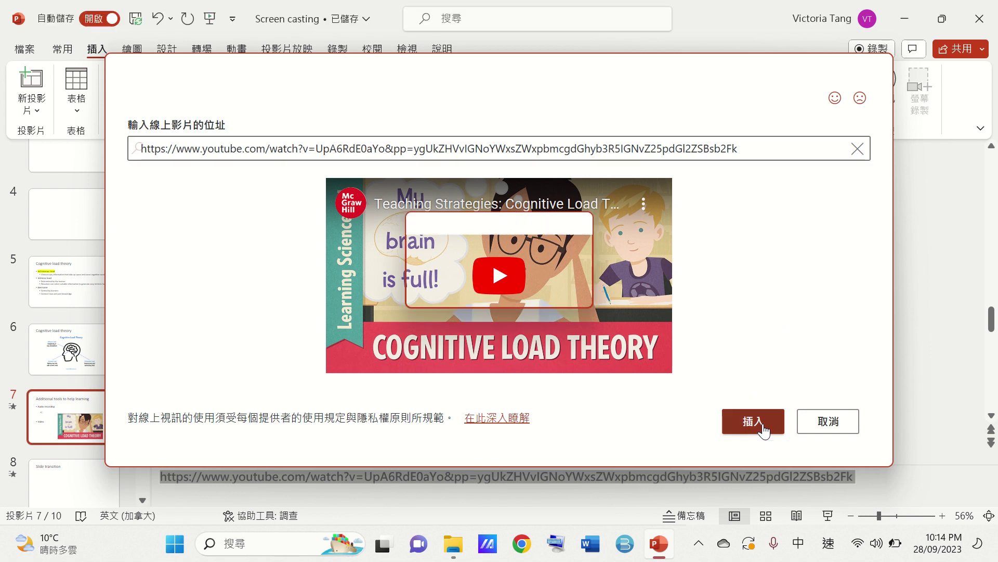
pyautogui.click(763, 429)
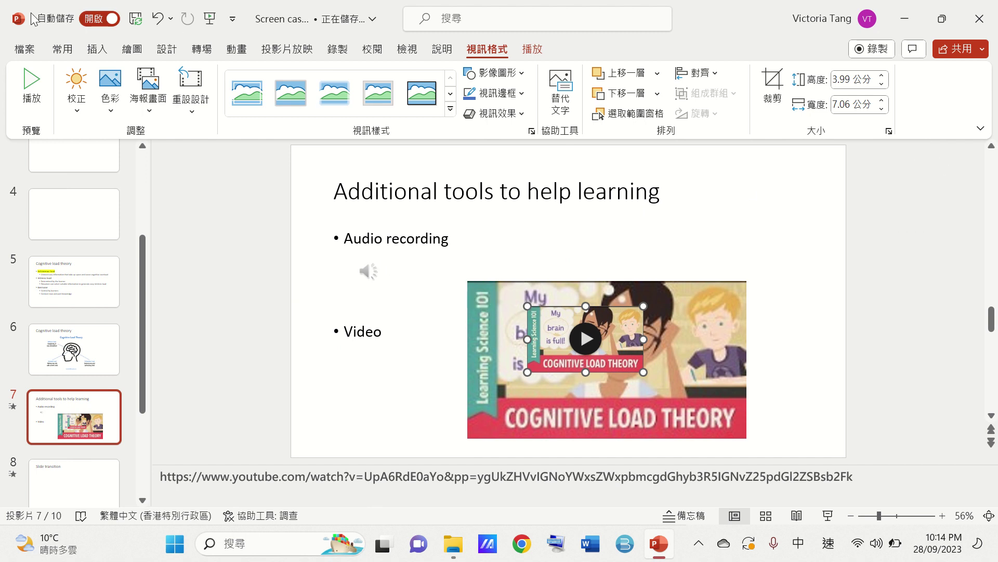
pyautogui.click(93, 50)
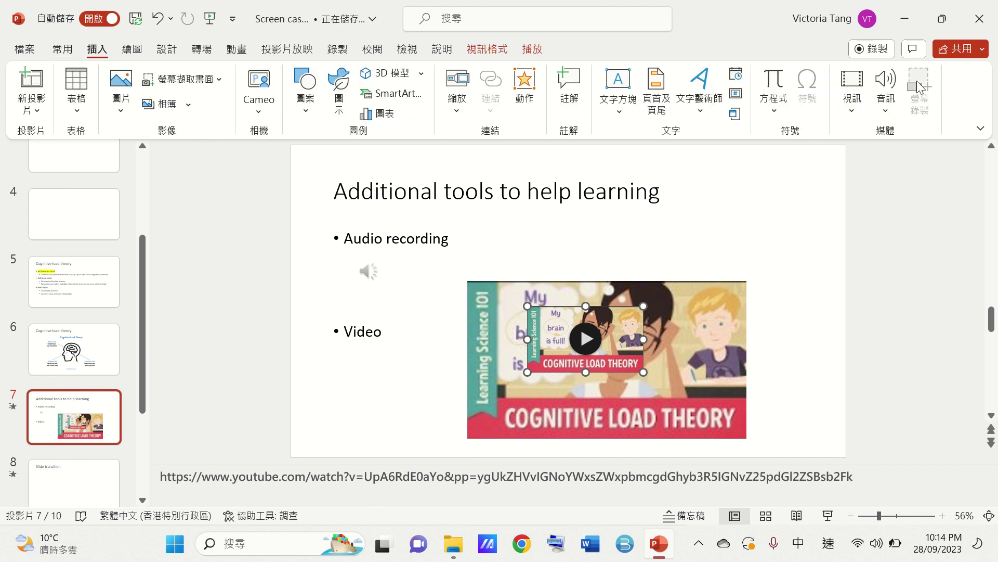
# - Check the Audio menu and slide 7's speaker clip, then scroll to slide 8, Slide transition
pyautogui.click(893, 104)
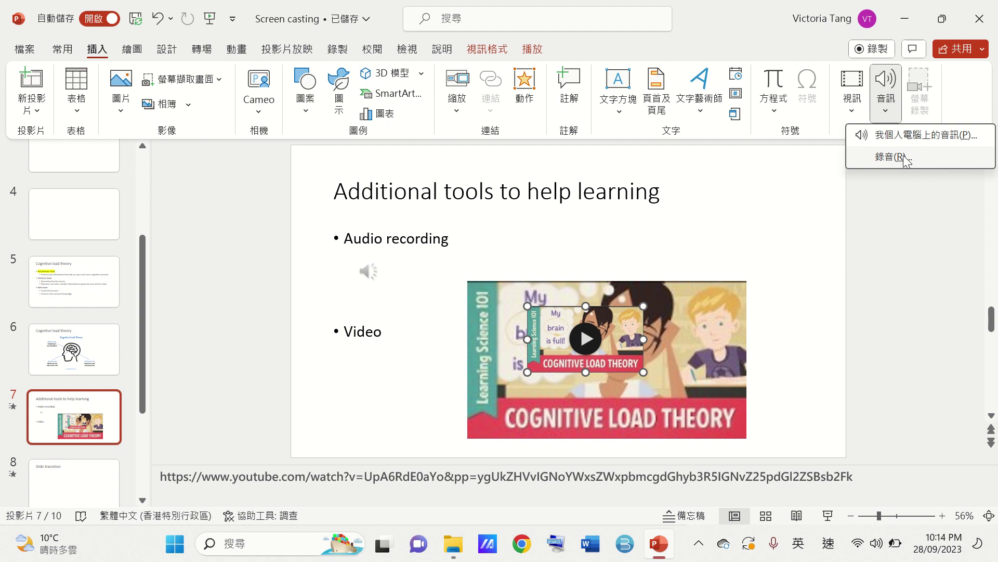
pyautogui.click(420, 271)
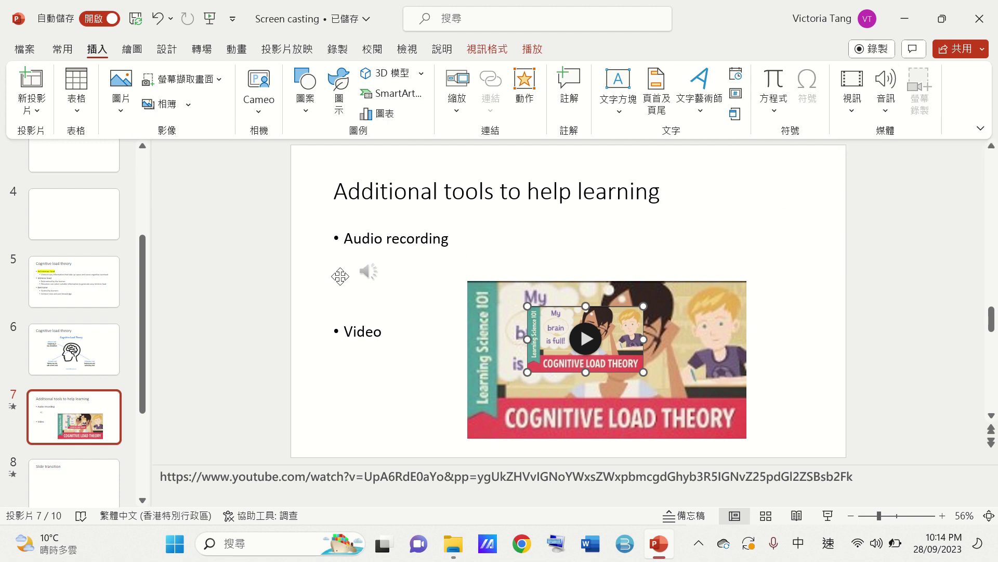
pyautogui.click(365, 270)
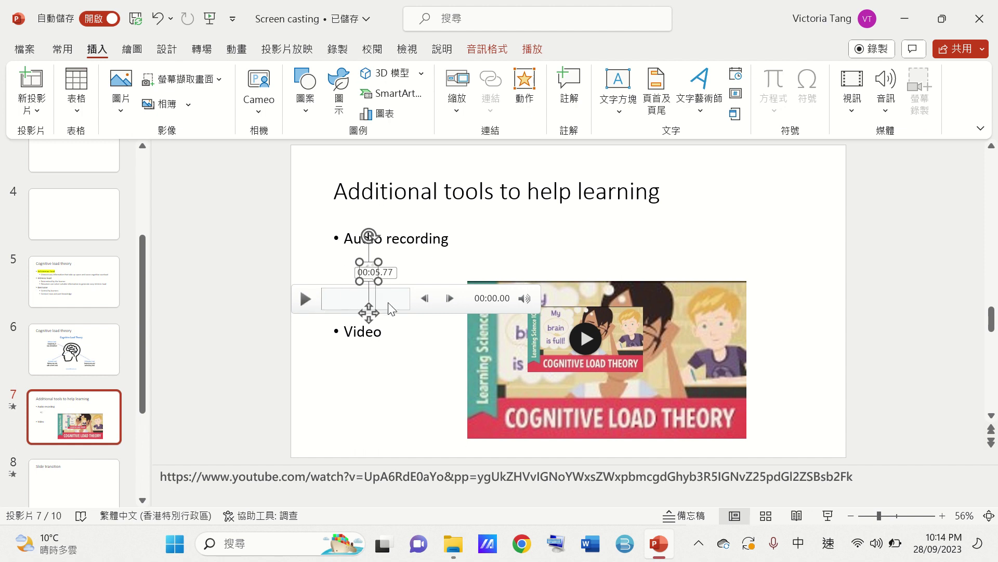
pyautogui.click(429, 269)
pyautogui.scroll(-1, 411, 281)
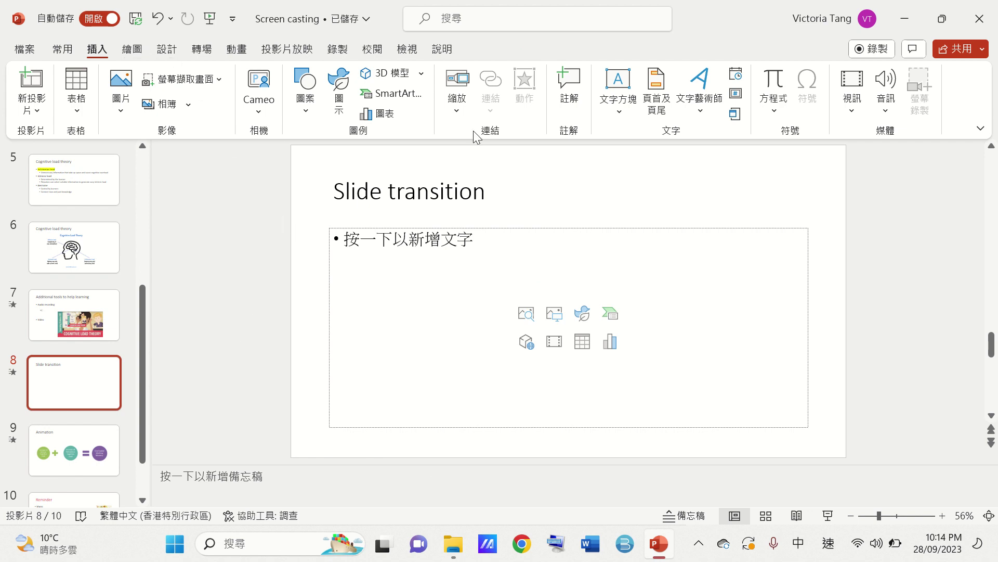
# - Preview Fade, apply a 01.00-second Wipe transition to slide 8, then go to slide 9
pyautogui.click(202, 42)
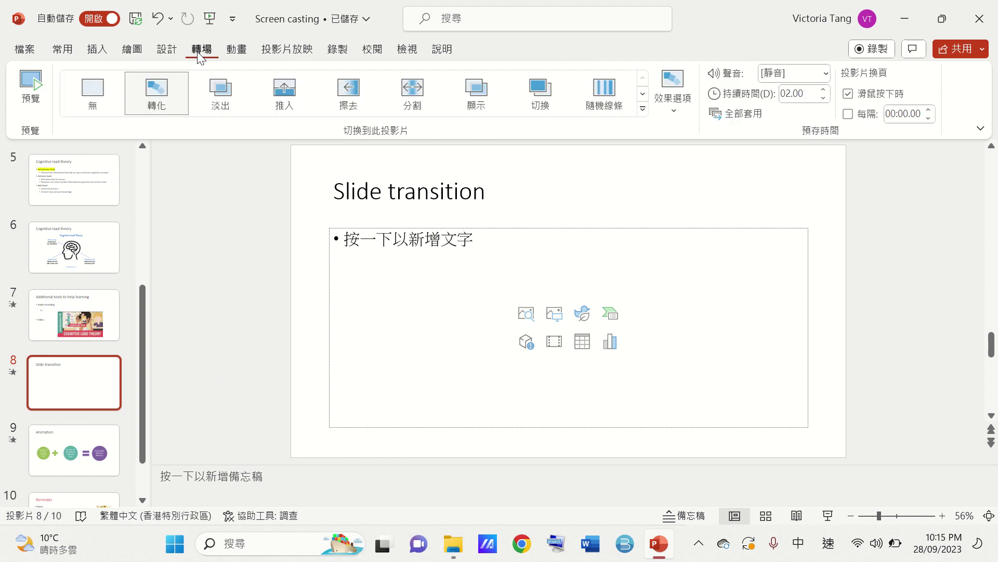
pyautogui.click(210, 94)
pyautogui.click(352, 111)
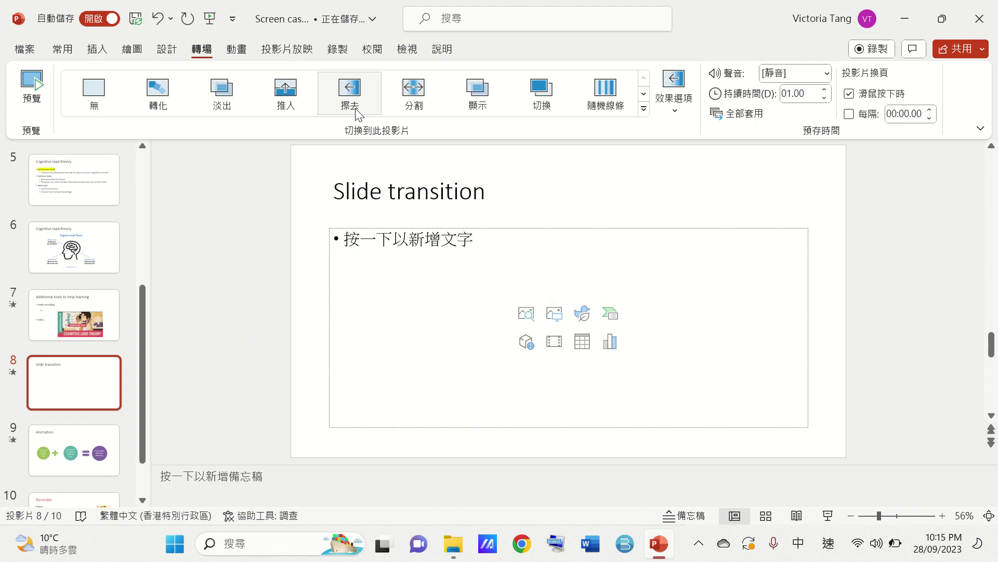
pyautogui.click(70, 459)
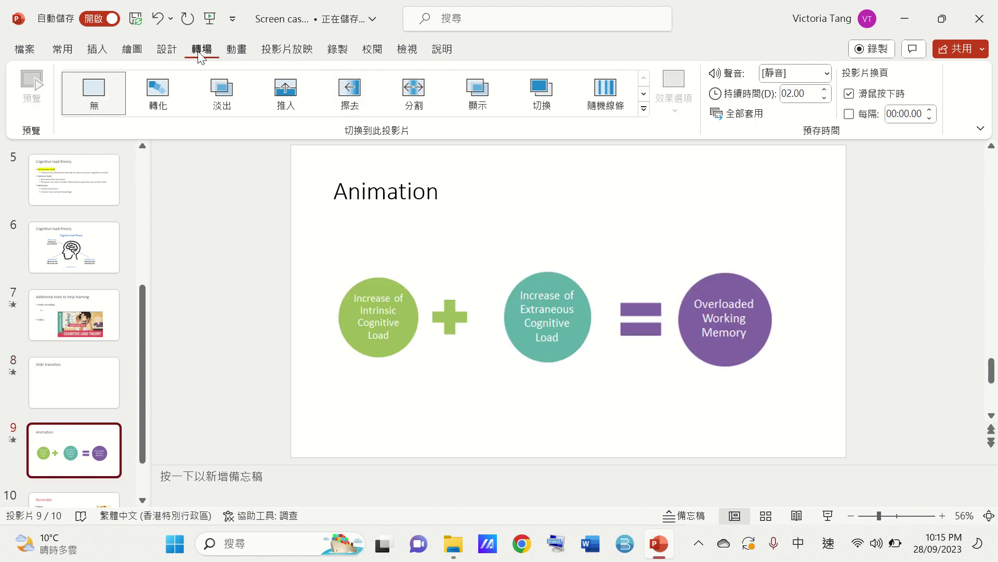
# - Check the animations on the green, teal and purple circle groups, then run the slide show
pyautogui.click(236, 49)
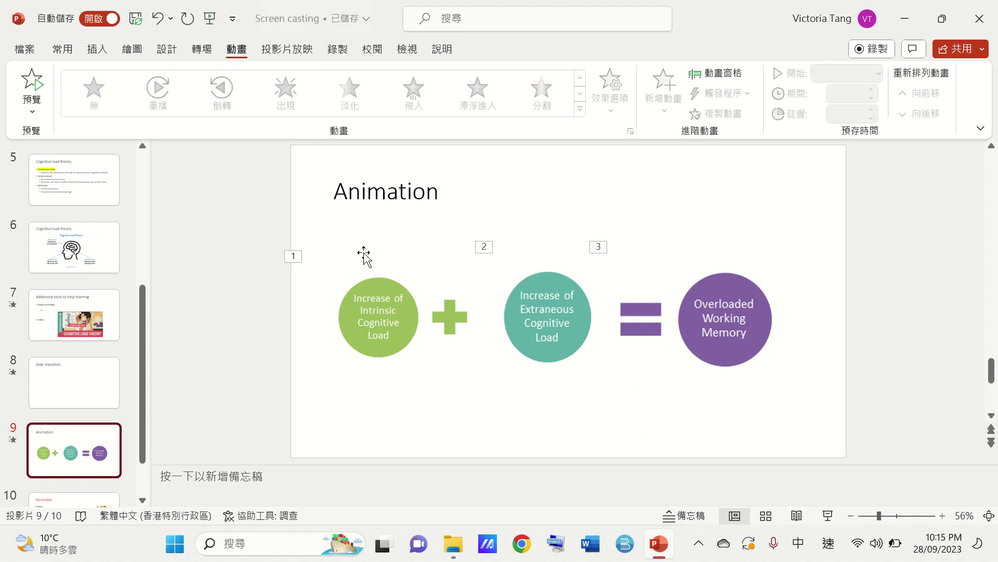
pyautogui.click(367, 281)
pyautogui.click(513, 318)
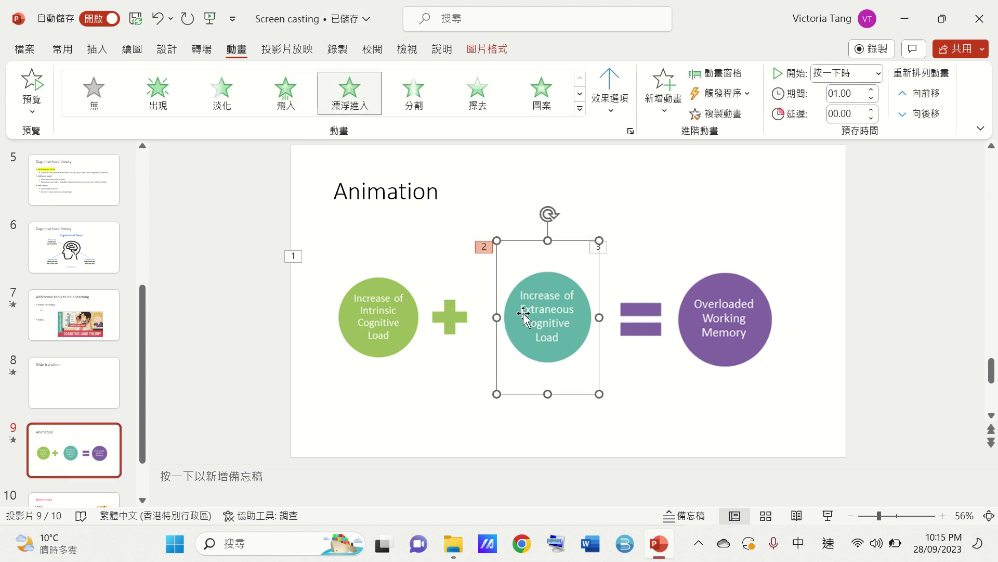
pyautogui.click(741, 320)
pyautogui.click(364, 333)
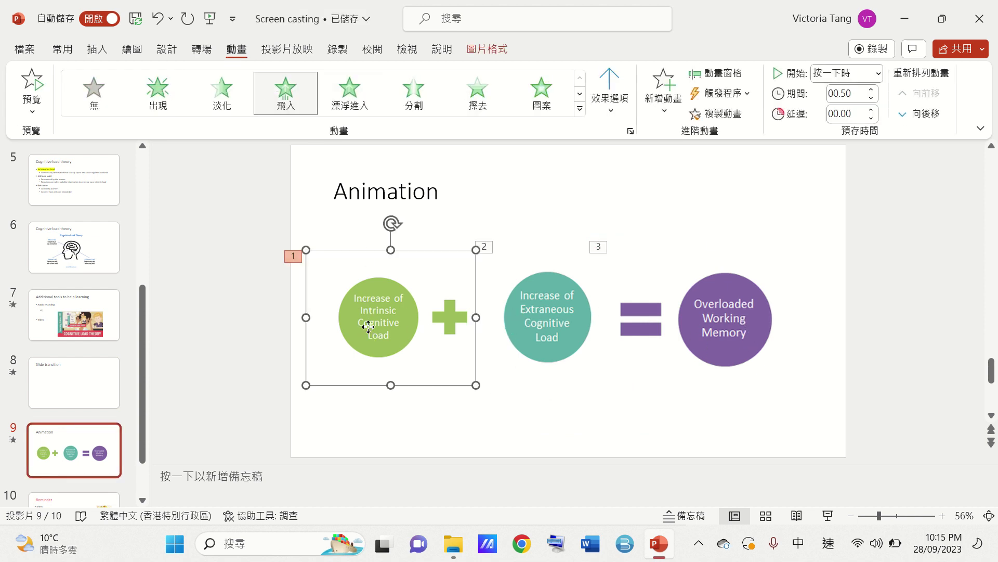
pyautogui.click(513, 327)
pyautogui.click(702, 323)
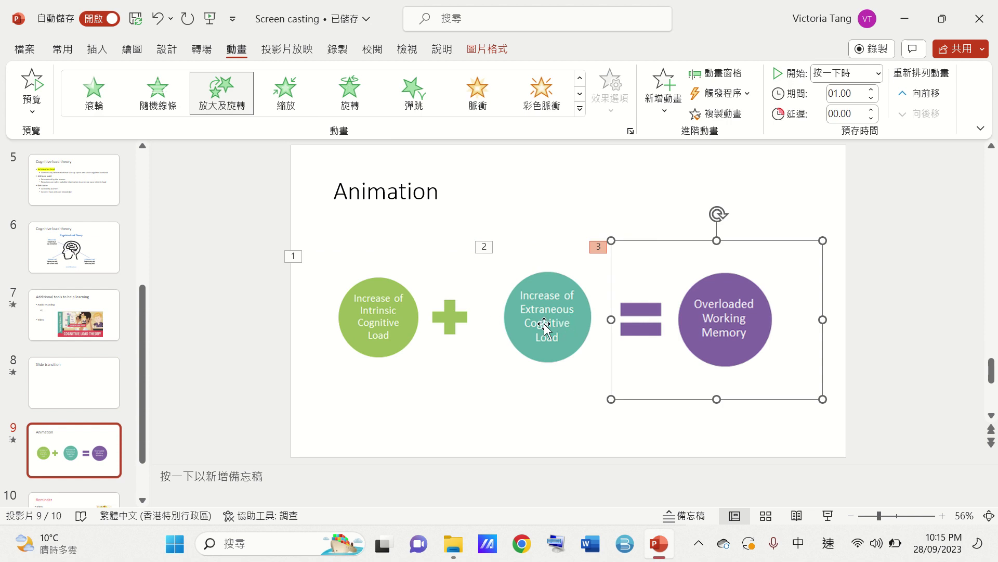
pyautogui.click(364, 314)
pyautogui.click(491, 192)
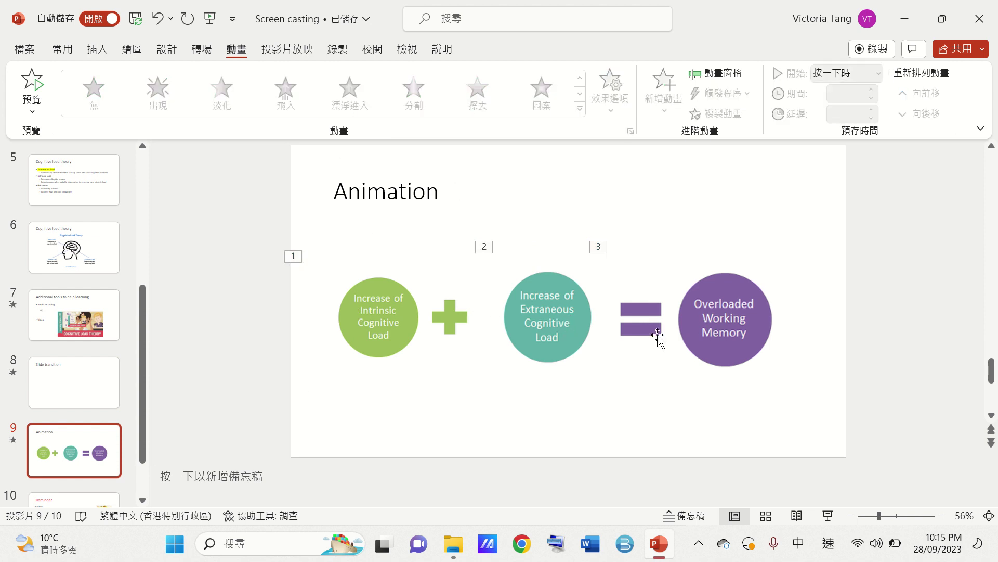
pyautogui.click(828, 516)
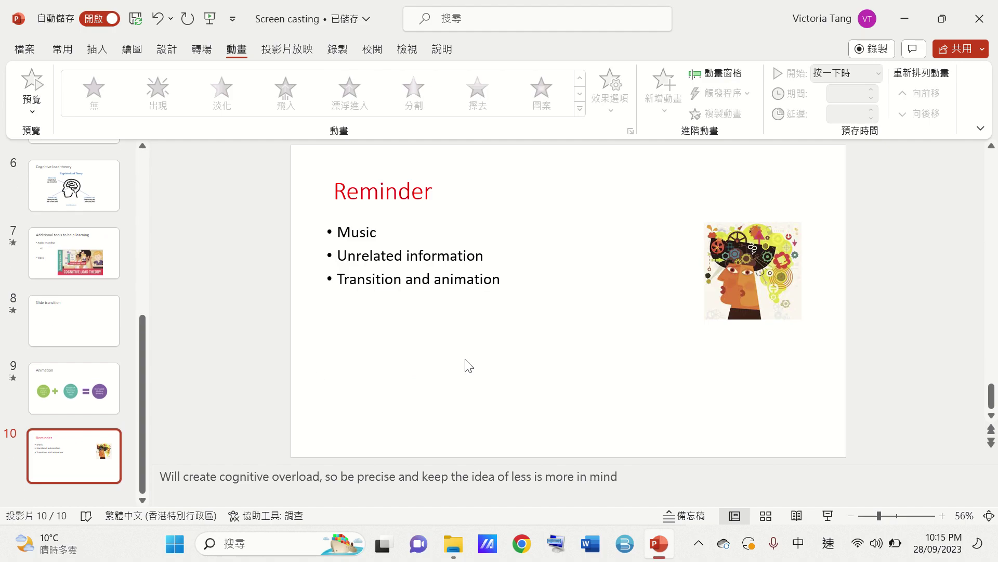
pyautogui.click(106, 391)
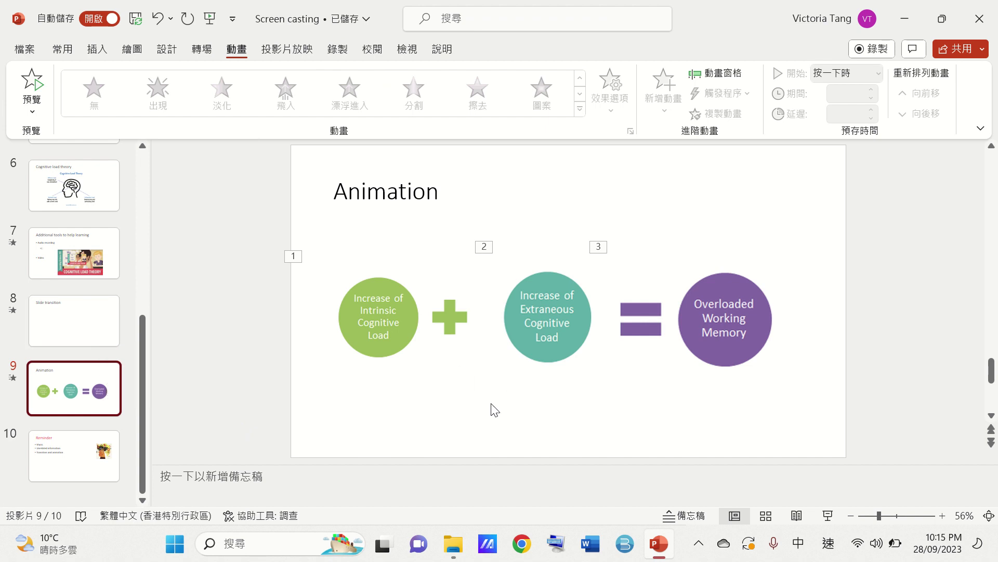
pyautogui.click(89, 470)
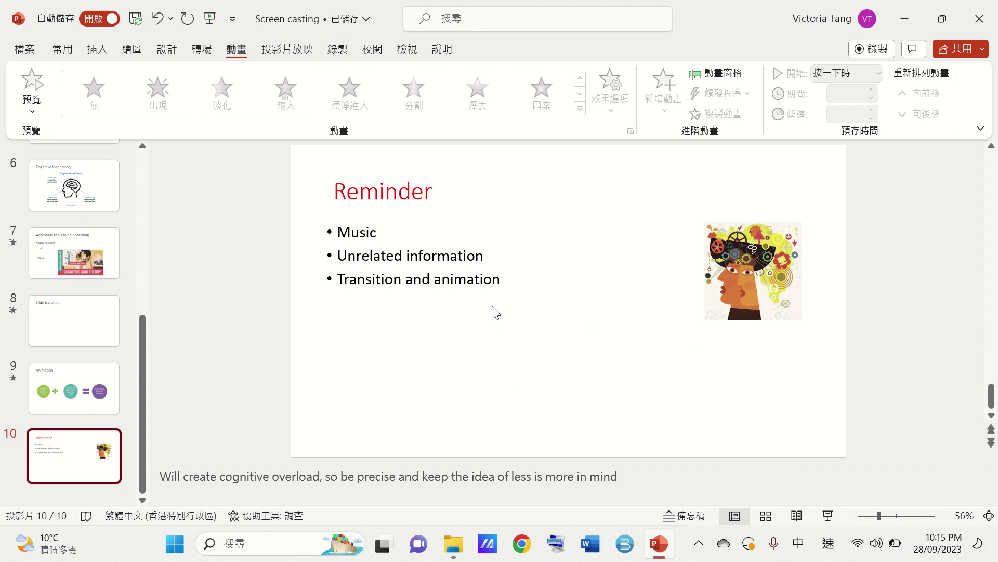
pyautogui.click(73, 194)
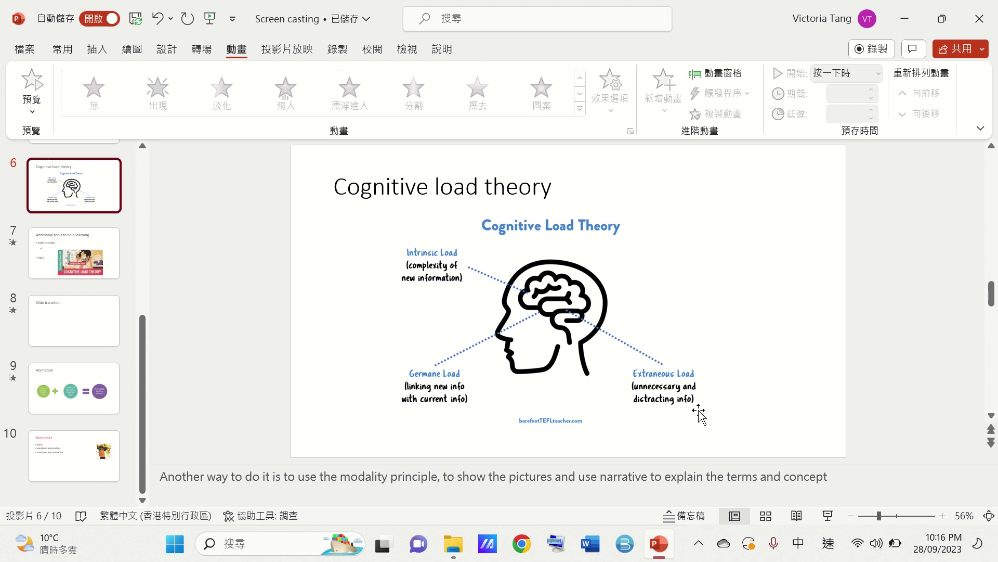
pyautogui.moveTo(424, 26)
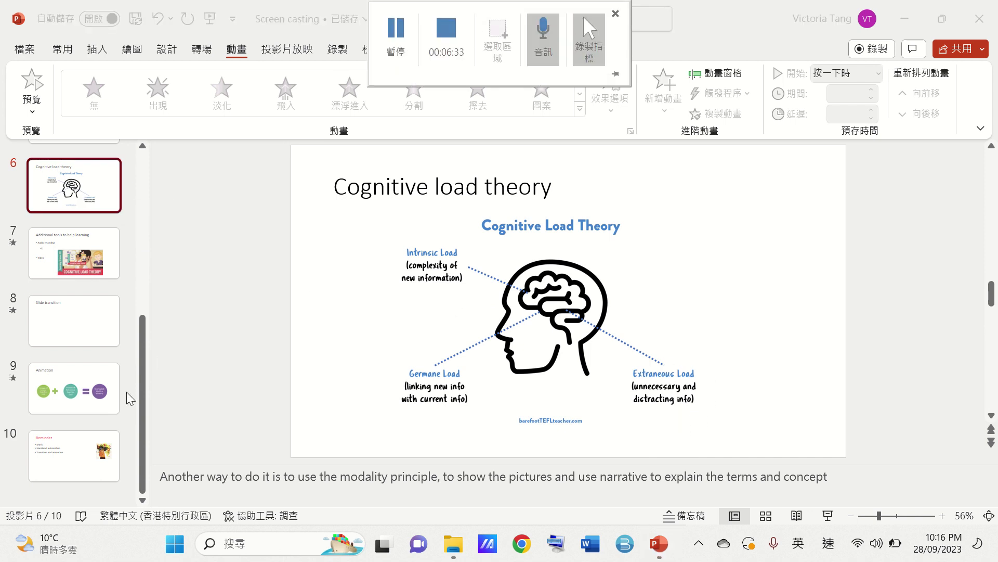
pyautogui.click(88, 455)
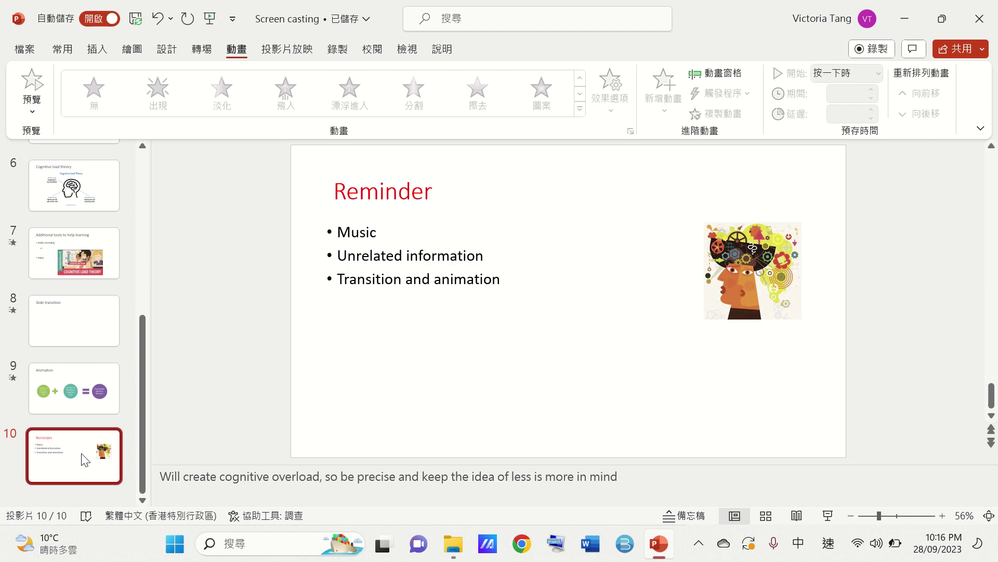